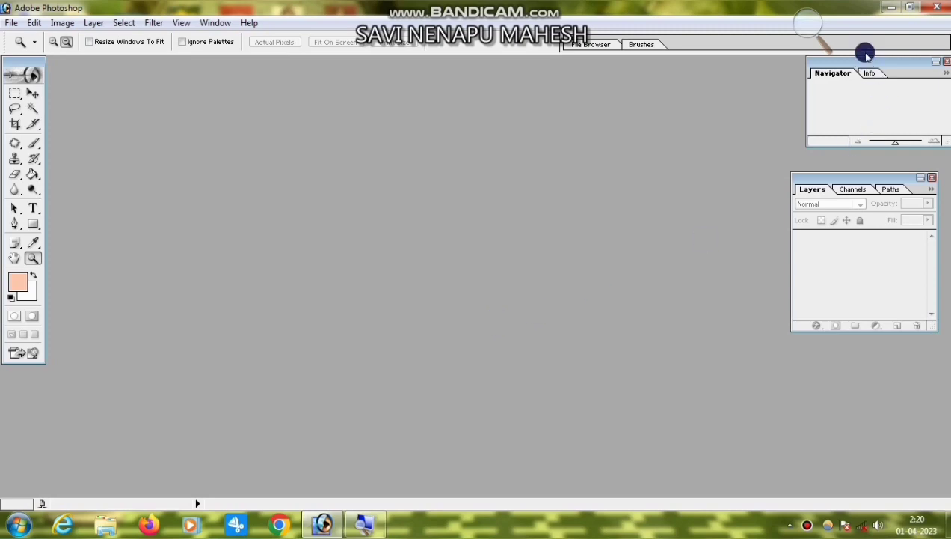
# - Open the desktop portrait JPEG of the woman in the orange top in Photoshop
pyautogui.click(890, 6)
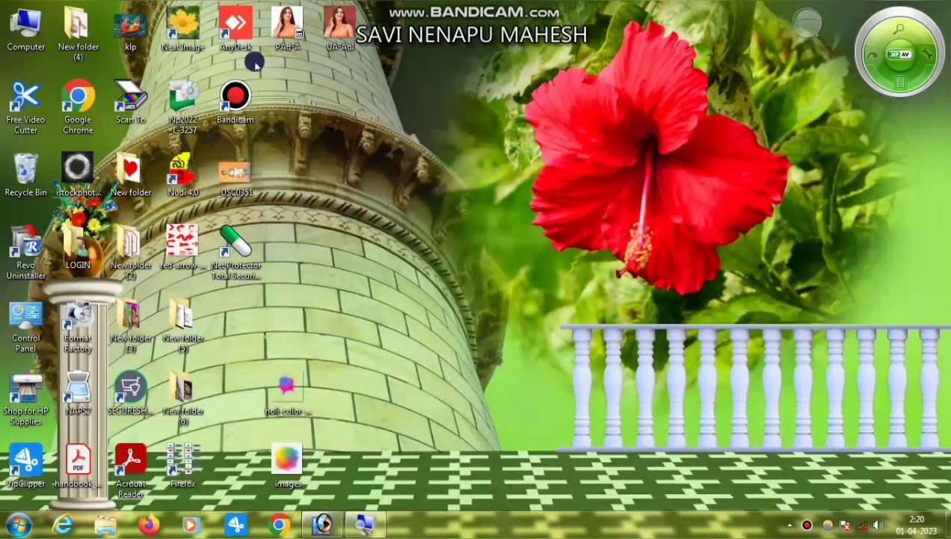
pyautogui.moveTo(339, 34); pyautogui.dragTo(329, 486)
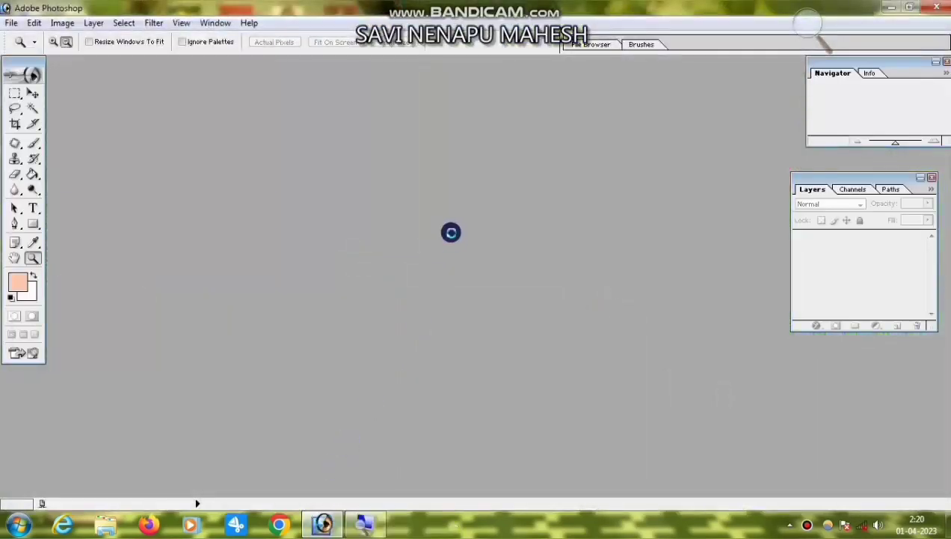
pyautogui.click(364, 69)
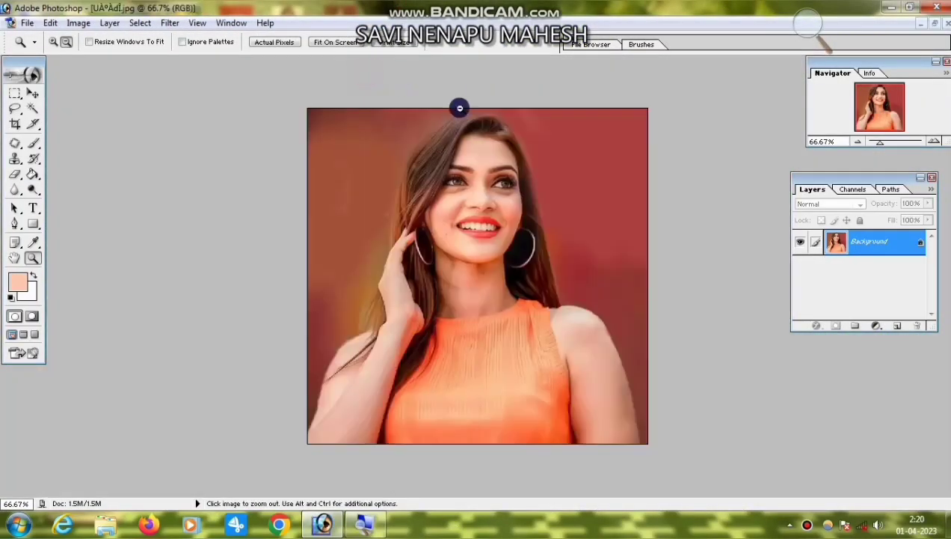
# - Select the whole image, then enlarge and reposition it with Free Transform so the portrait fills more of the canvas
pyautogui.click(15, 93)
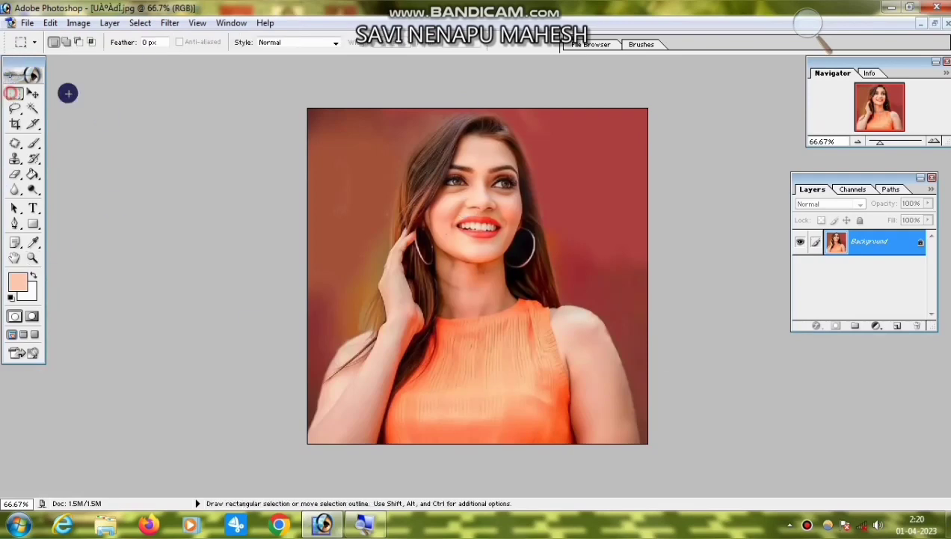
pyautogui.hotkey('ctrl', 'a')
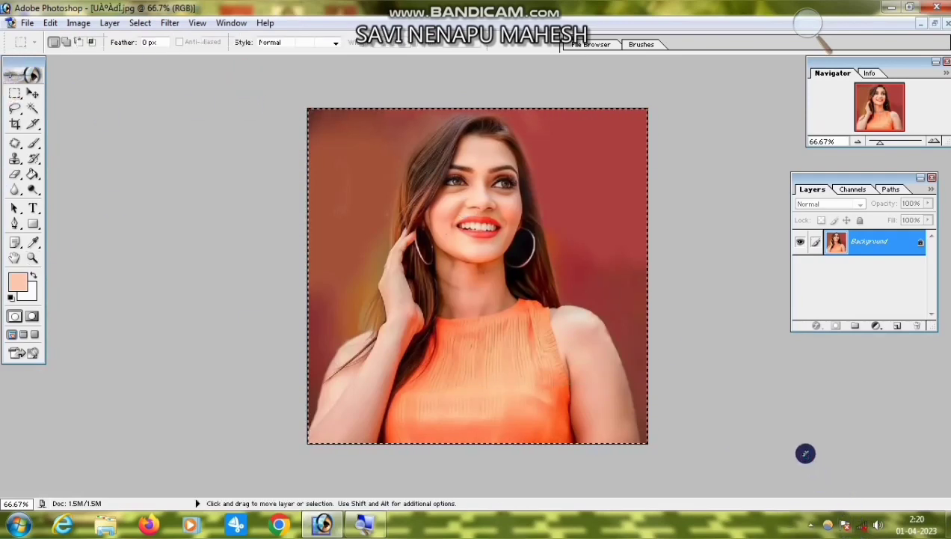
pyautogui.hotkey('ctrl', 't')
pyautogui.moveTo(309, 443); pyautogui.dragTo(187, 533)
pyautogui.moveTo(389, 365); pyautogui.dragTo(450, 356)
pyautogui.press('Return')
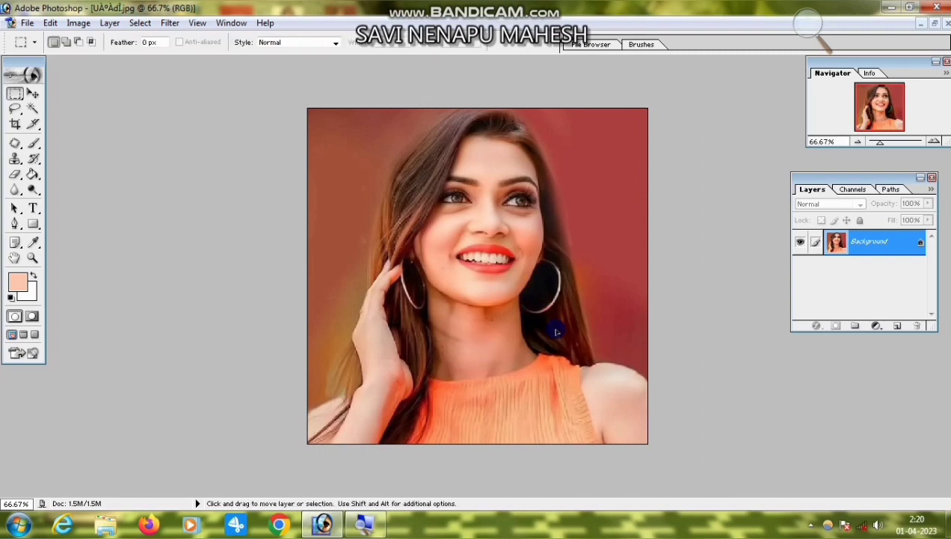
# - Apply the Color Halftone filter to the portrait with a maximum radius of 4 pixels and screen angles 108, 162, 90 and 45
pyautogui.click(34, 259)
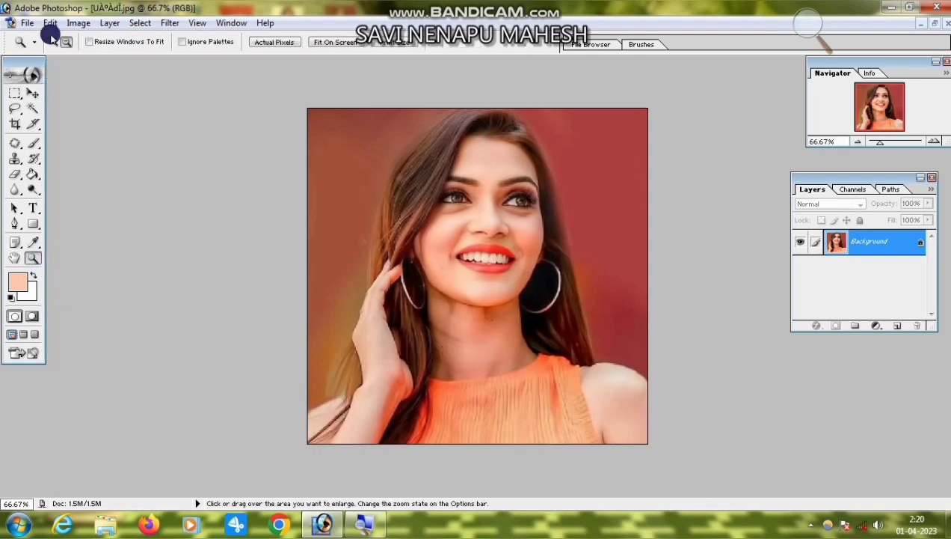
pyautogui.click(496, 201)
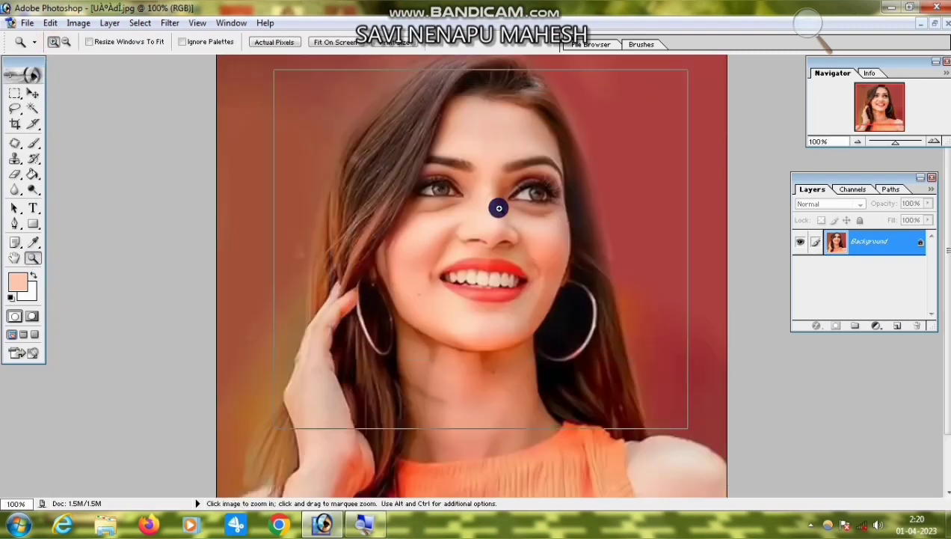
pyautogui.click(496, 204)
pyautogui.scroll(6, 346, 252)
pyautogui.scroll(-7, 311, 250)
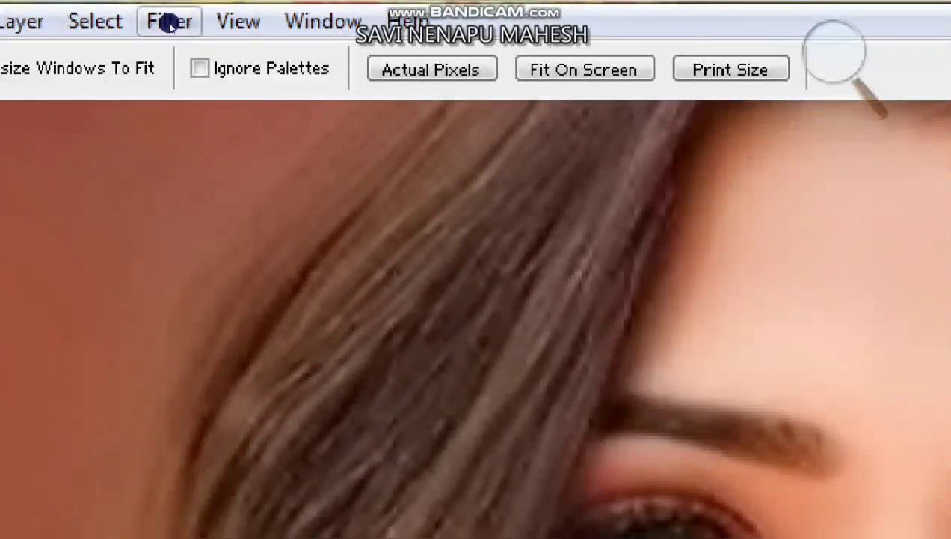
pyautogui.click(169, 24)
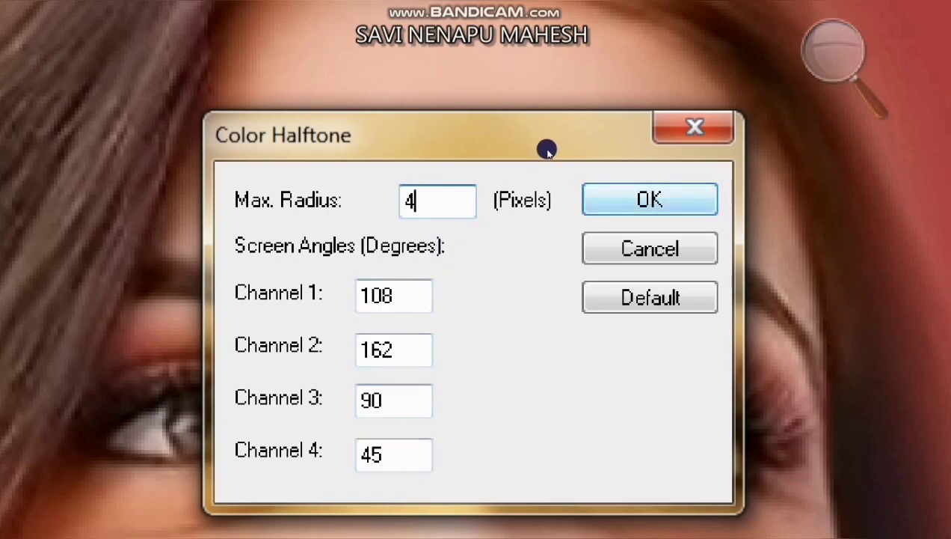
pyautogui.press('Return')
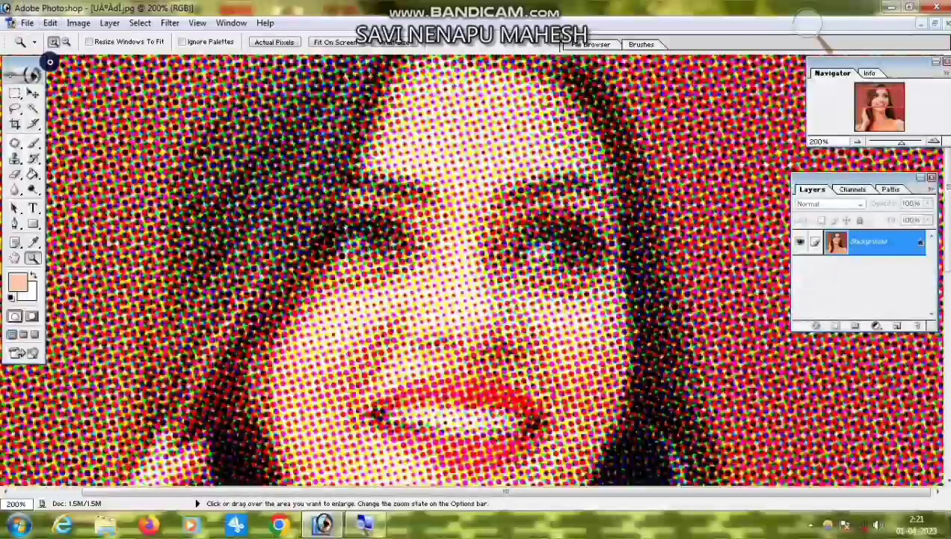
# - Examine the halftone effect on the whole portrait and on the face at closer range
pyautogui.click(65, 41)
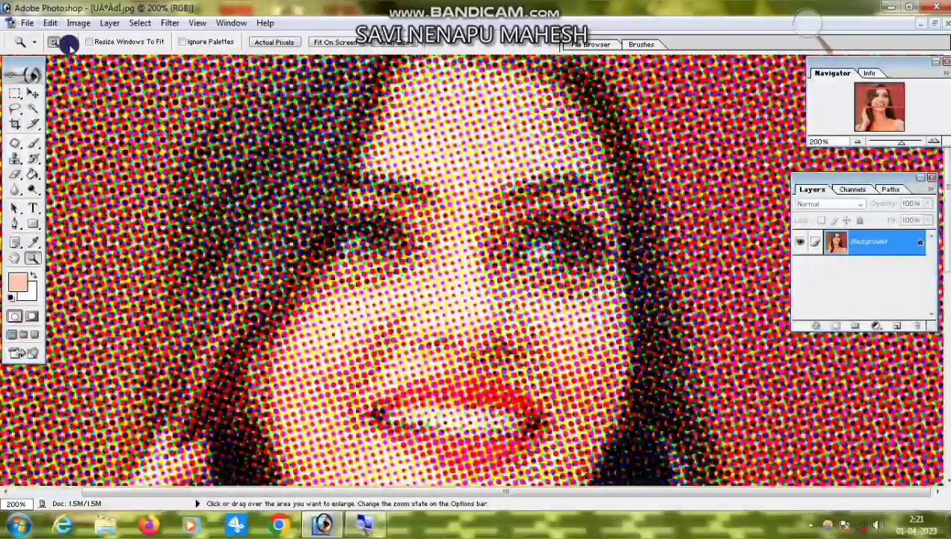
pyautogui.click(343, 178)
pyautogui.click(342, 179)
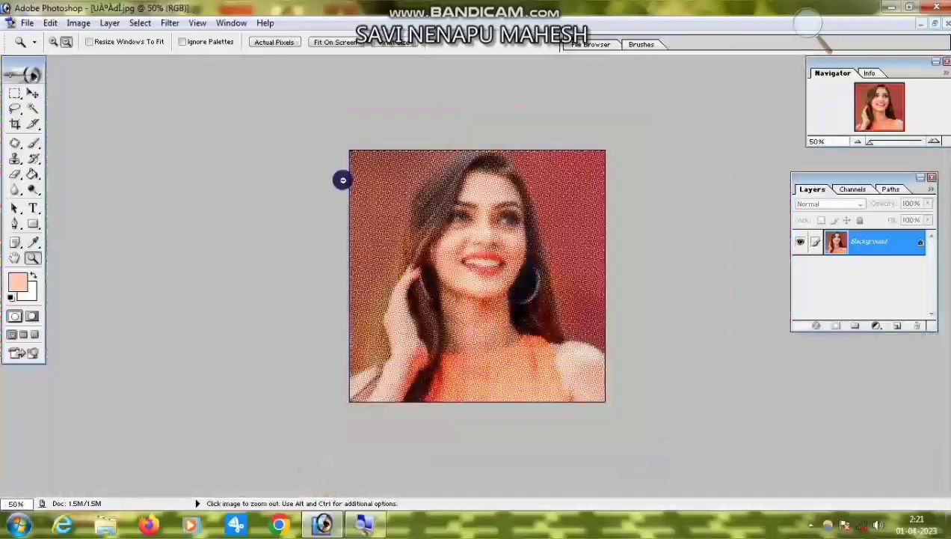
pyautogui.click(55, 41)
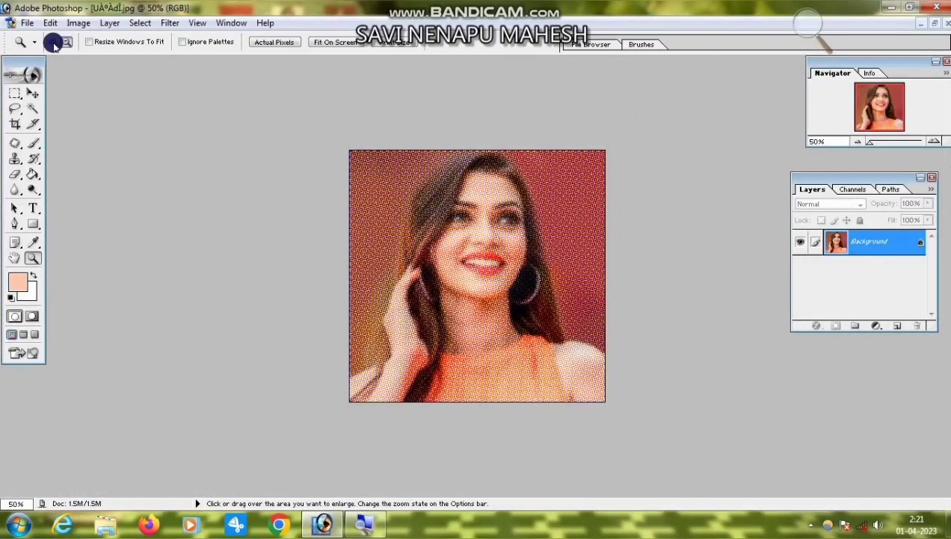
pyautogui.click(503, 218)
pyautogui.click(503, 229)
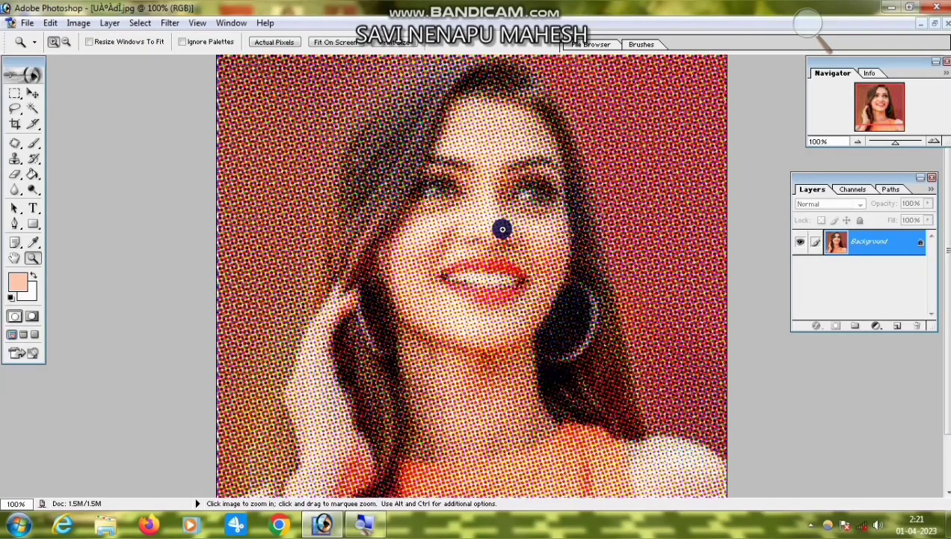
# - Save the halftone image to the Desktop as a Maximum-quality JPEG named UÀ
pyautogui.click(27, 22)
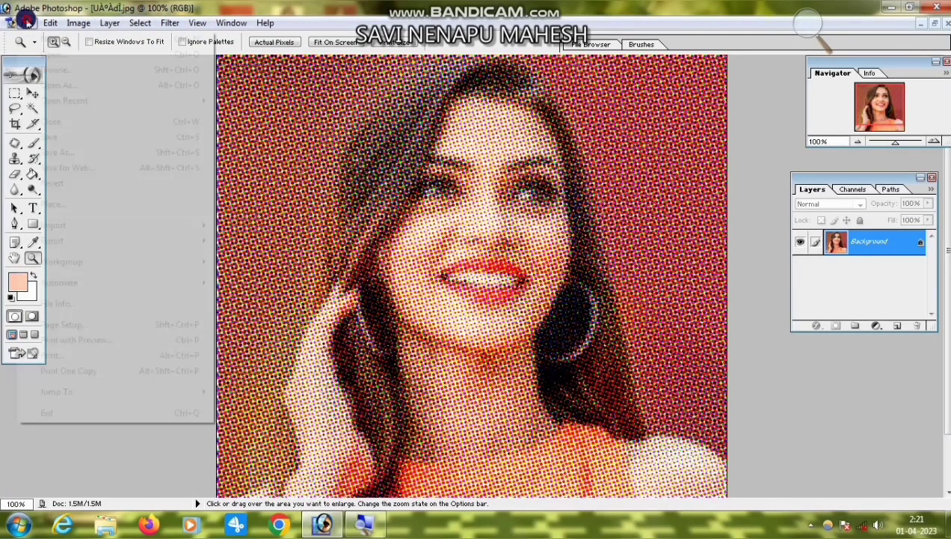
pyautogui.click(50, 153)
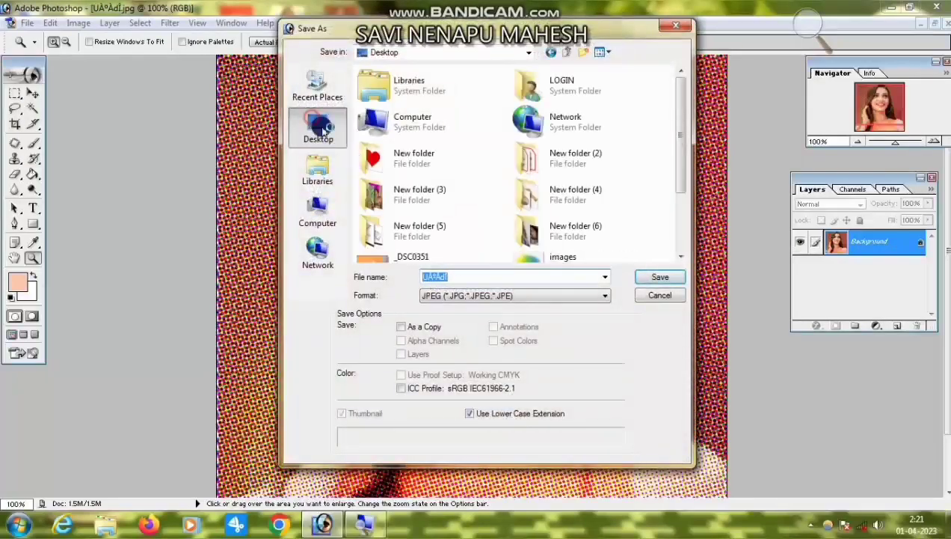
pyautogui.click(459, 297)
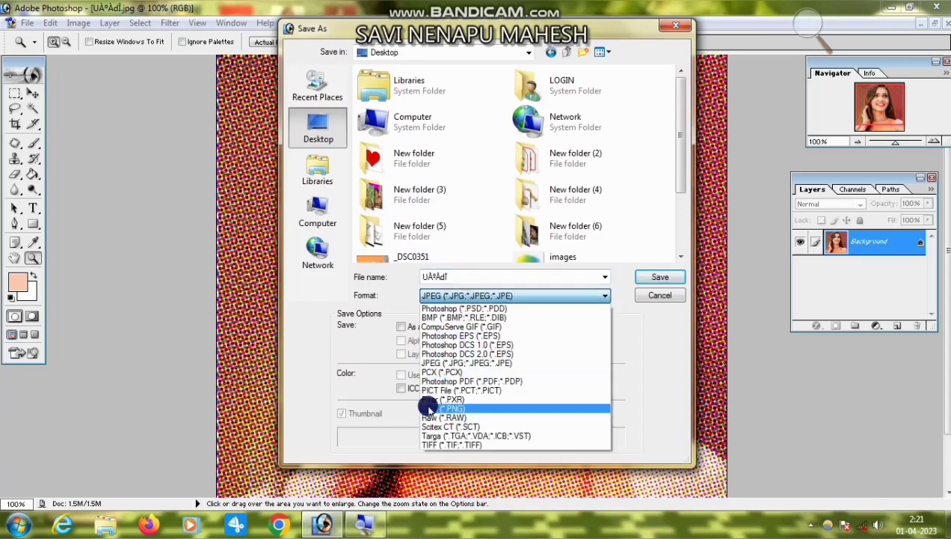
pyautogui.click(441, 362)
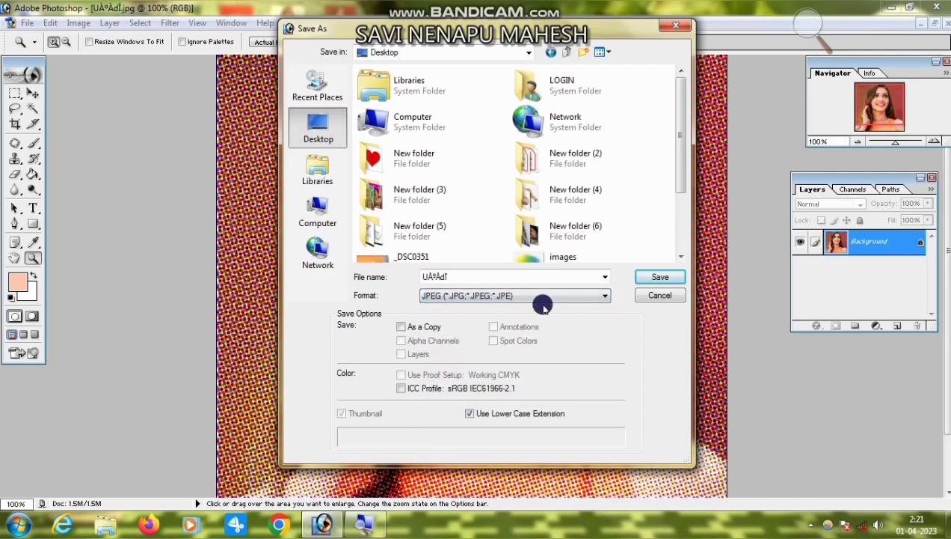
pyautogui.click(650, 276)
pyautogui.click(505, 205)
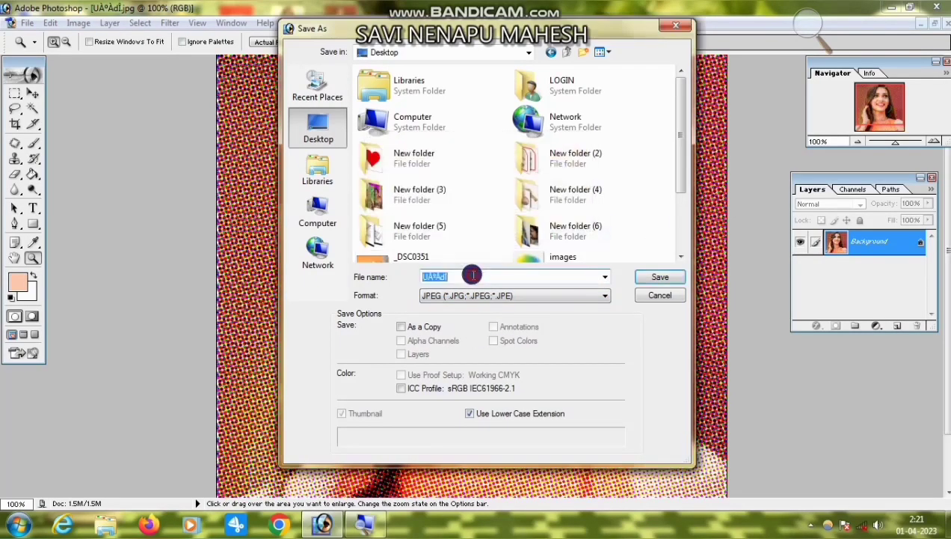
pyautogui.write('UÂ')
pyautogui.click(654, 273)
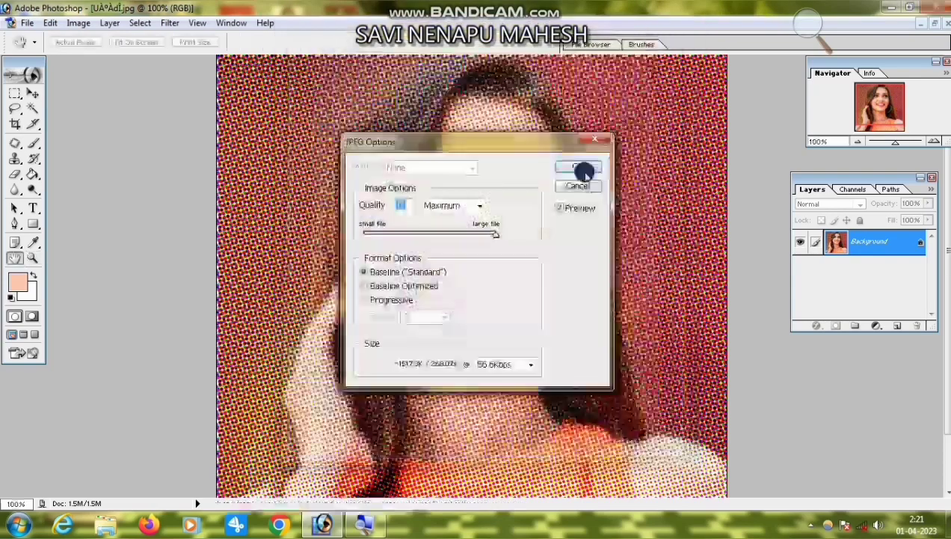
pyautogui.click(569, 163)
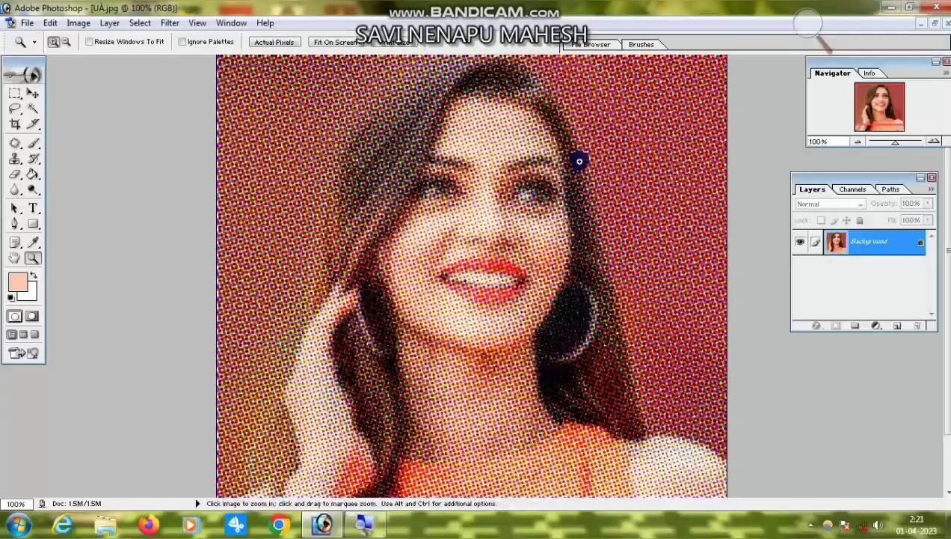
# - Undo the halftone and reapply Color Halftone with a 4-pixel maximum radius and channel angles 52, 55, 55 and 55
pyautogui.hotkey('ctrl', 'z')
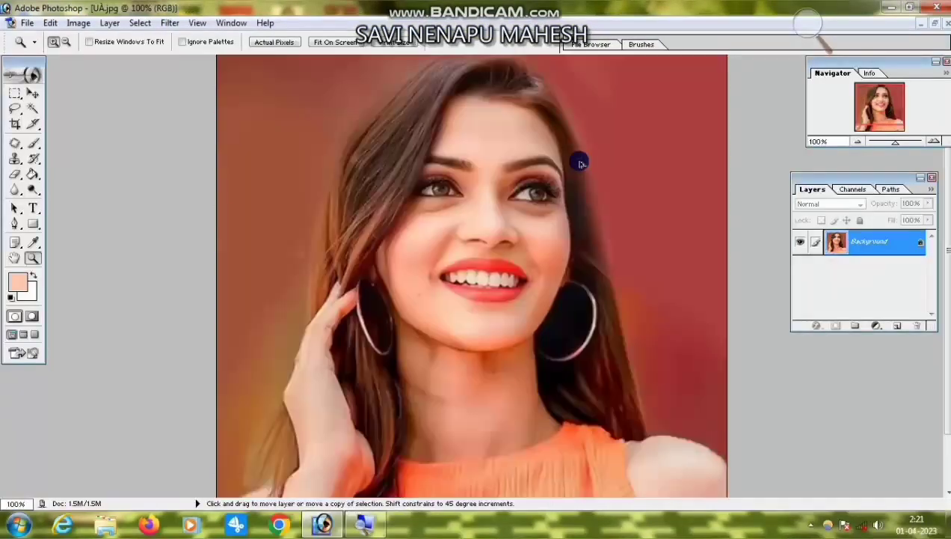
pyautogui.click(170, 23)
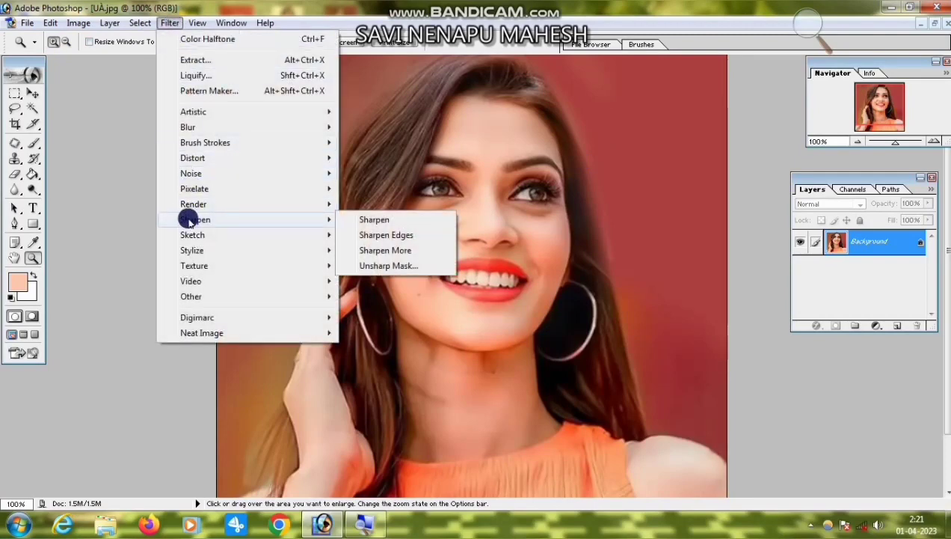
pyautogui.moveTo(195, 191)
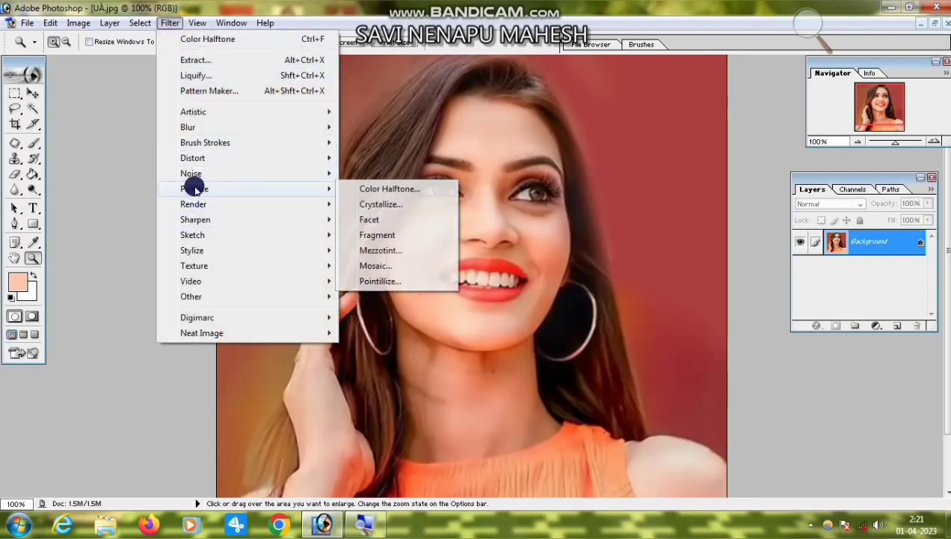
pyautogui.click(393, 191)
pyautogui.moveTo(476, 76); pyautogui.dragTo(678, 143)
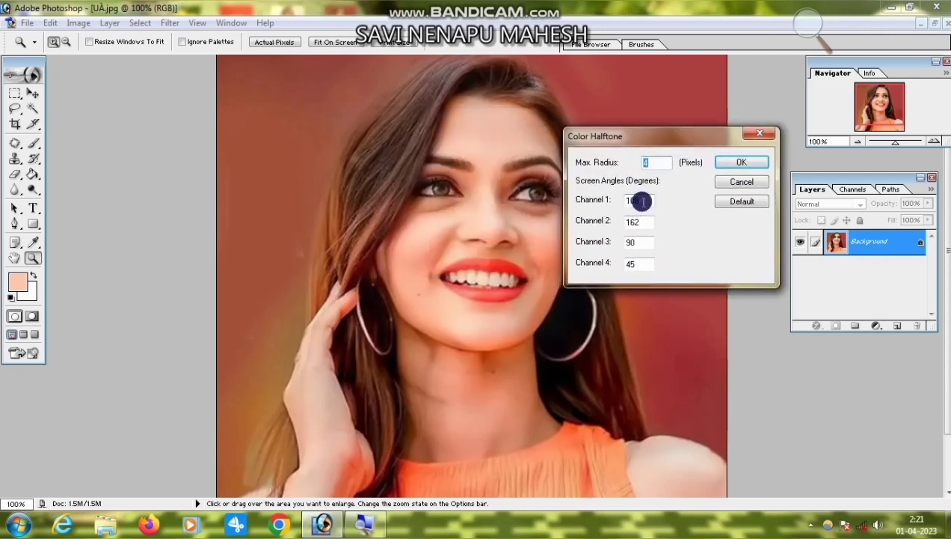
pyautogui.moveTo(645, 201); pyautogui.dragTo(598, 203)
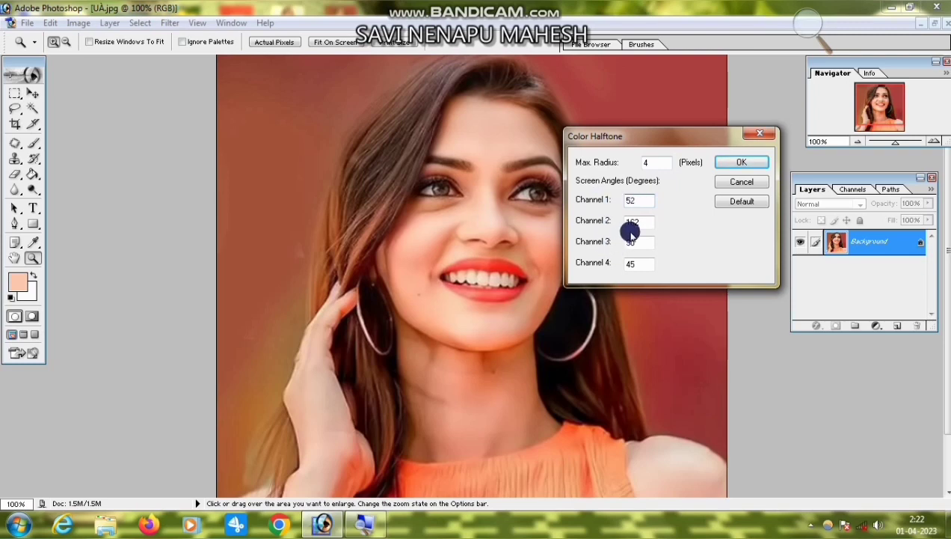
pyautogui.moveTo(642, 222); pyautogui.dragTo(606, 229)
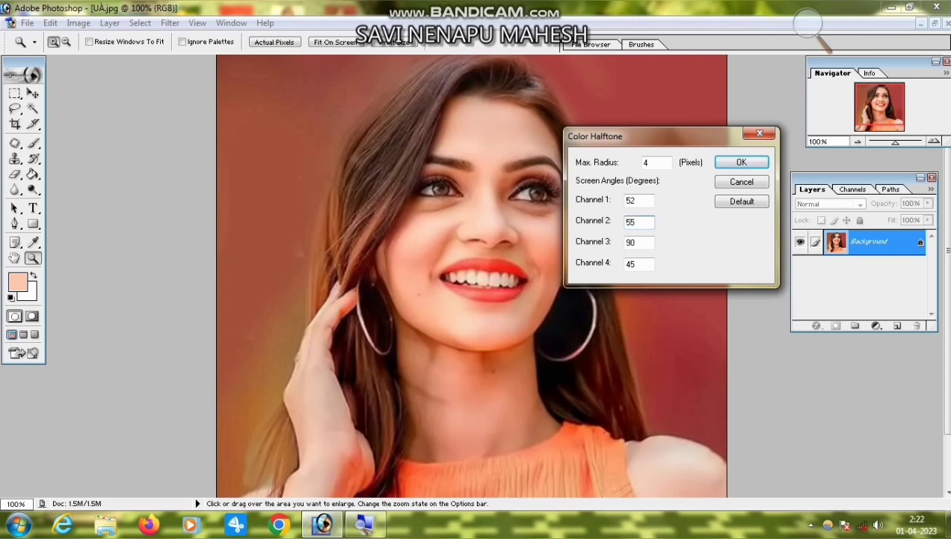
pyautogui.moveTo(643, 243); pyautogui.dragTo(625, 247)
pyautogui.moveTo(637, 262); pyautogui.dragTo(616, 271)
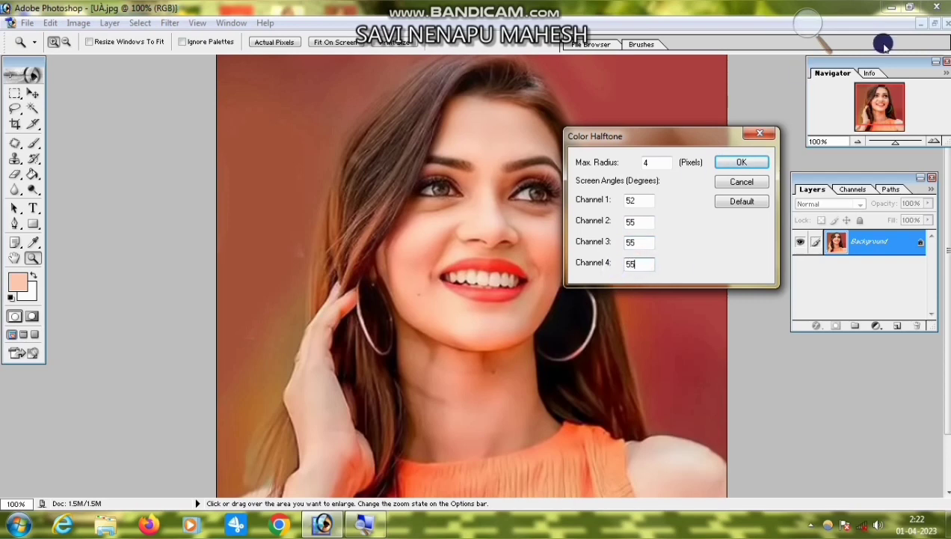
pyautogui.click(744, 162)
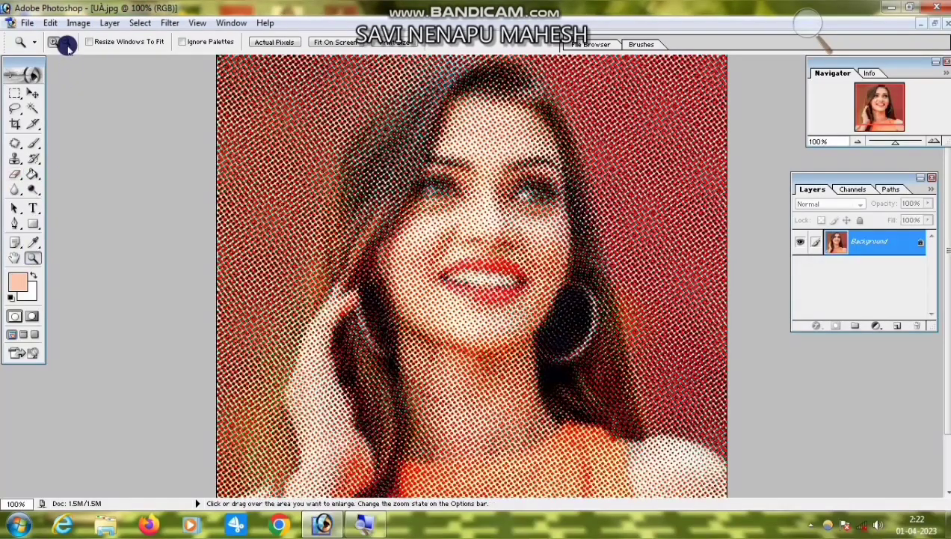
# - Examine the new halftone dot pattern on the whole portrait and closely around the eyes and mouth
pyautogui.click(66, 42)
pyautogui.click(463, 226)
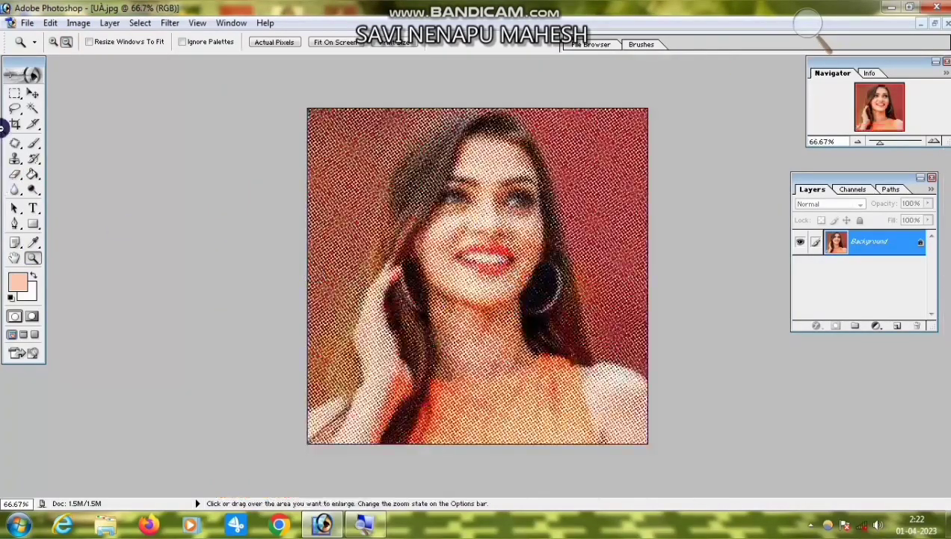
pyautogui.click(52, 42)
pyautogui.click(486, 218)
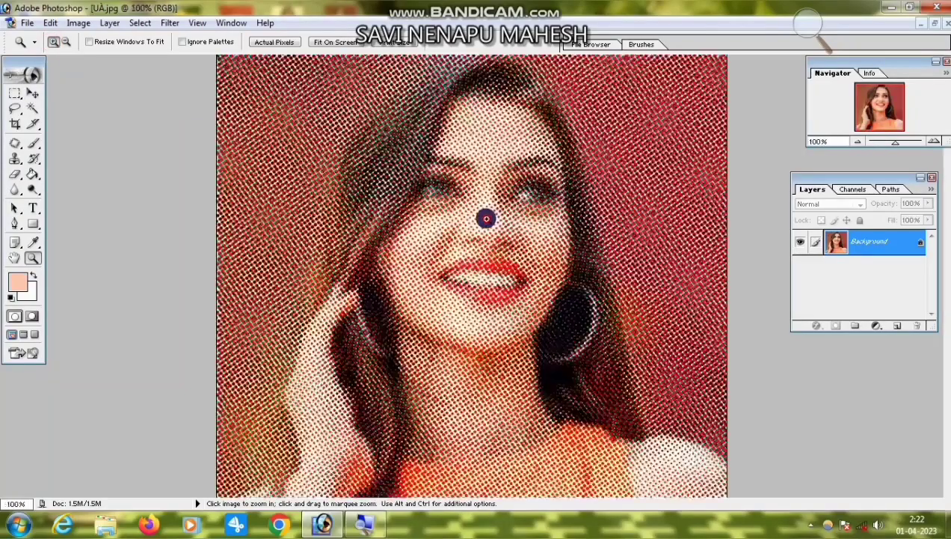
pyautogui.click(486, 218)
pyautogui.click(486, 219)
pyautogui.scroll(-3, 486, 218)
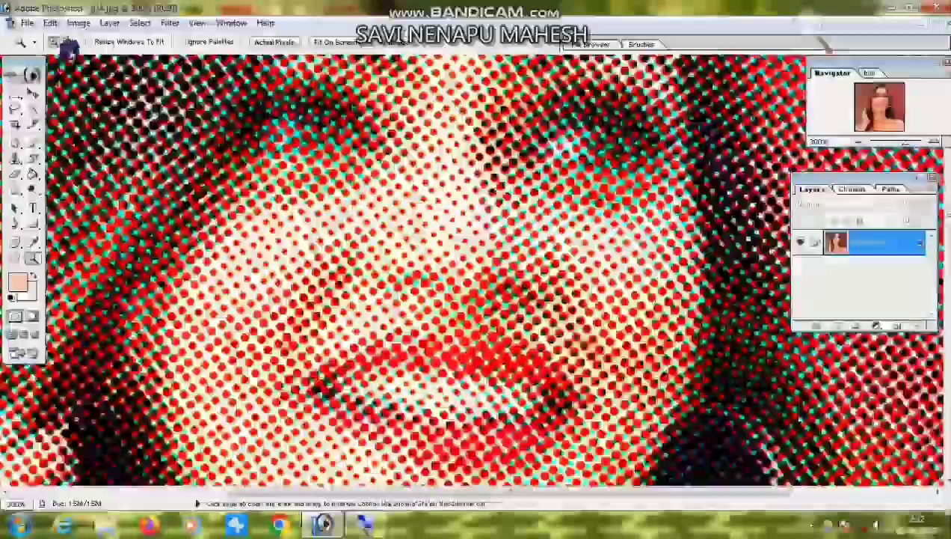
pyautogui.click(66, 42)
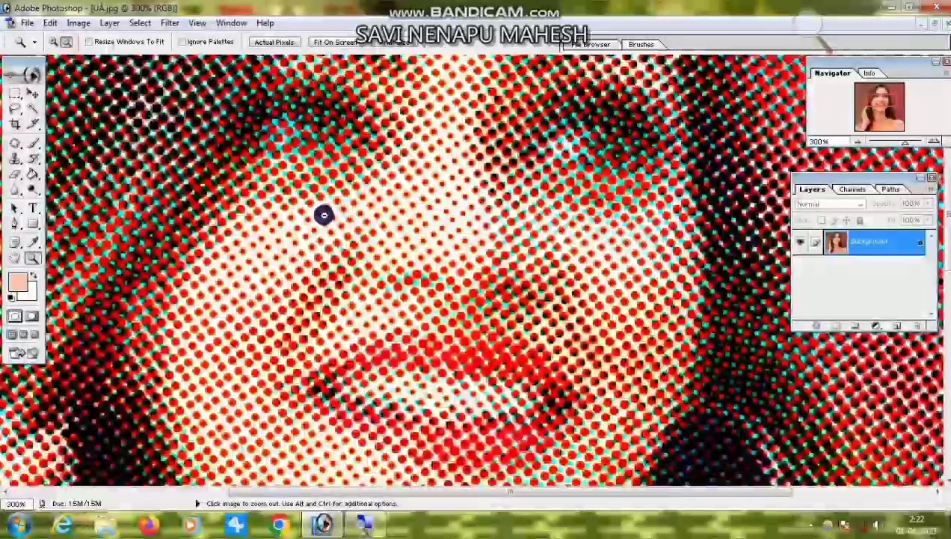
pyautogui.click(371, 238)
pyautogui.click(404, 257)
pyautogui.click(404, 257)
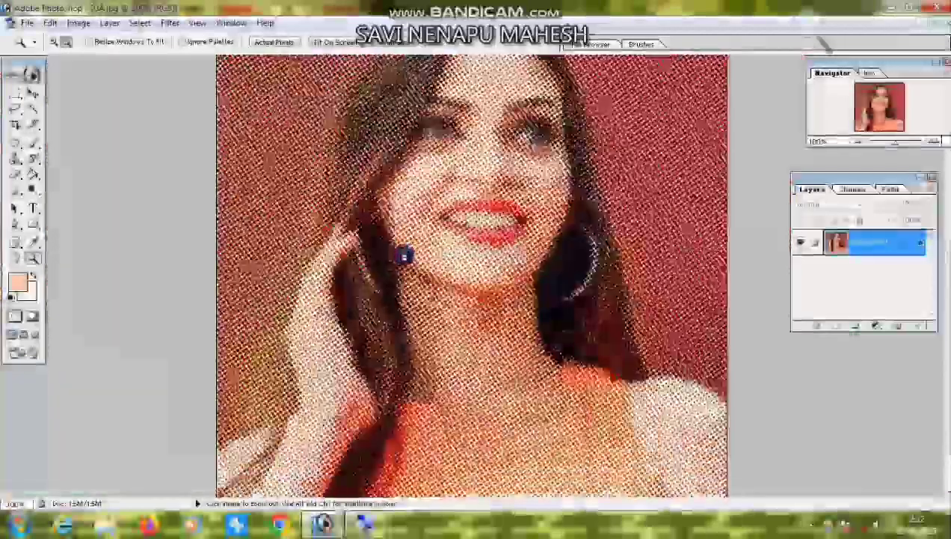
# - Save the 52/55/55/55-degree halftone version to the Desktop as a JPEG named AiÀÀÄvÀd, accepting the JPEG options
pyautogui.click(403, 257)
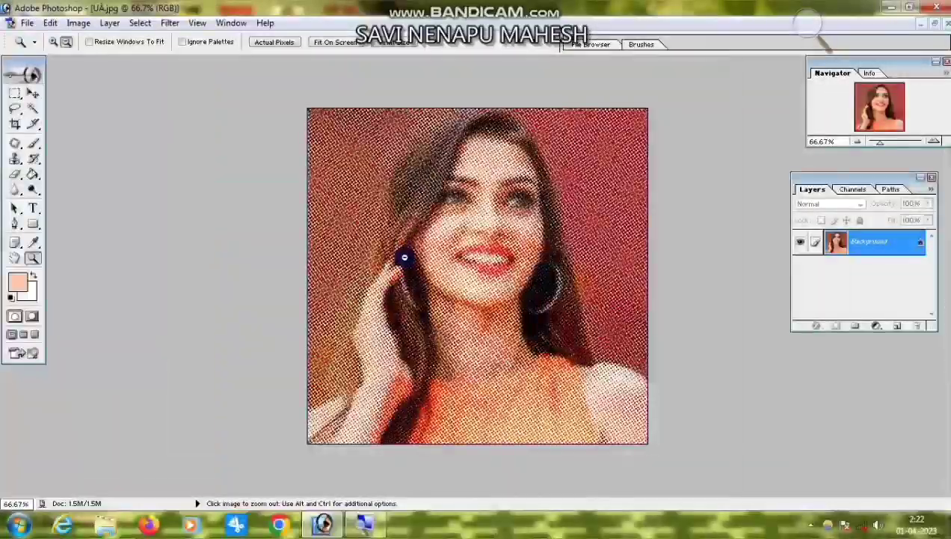
pyautogui.click(53, 41)
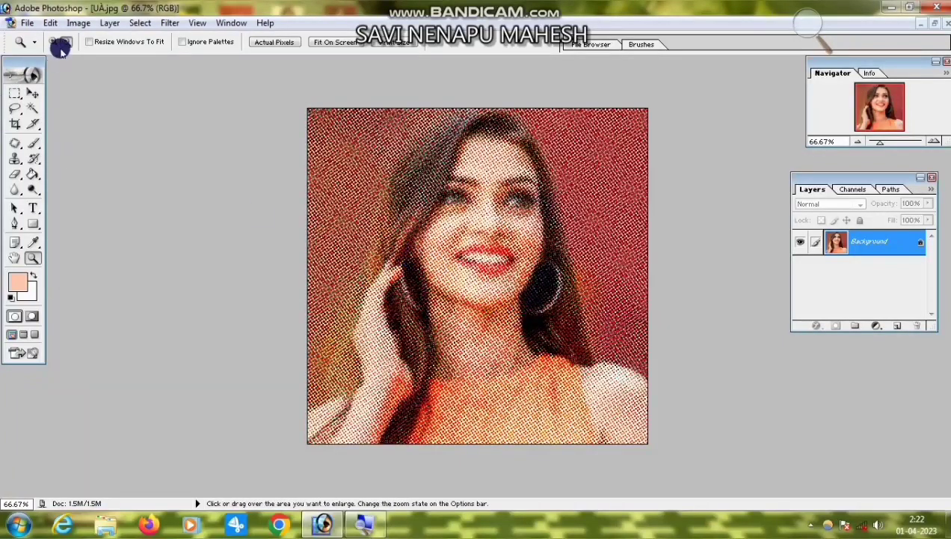
pyautogui.click(27, 22)
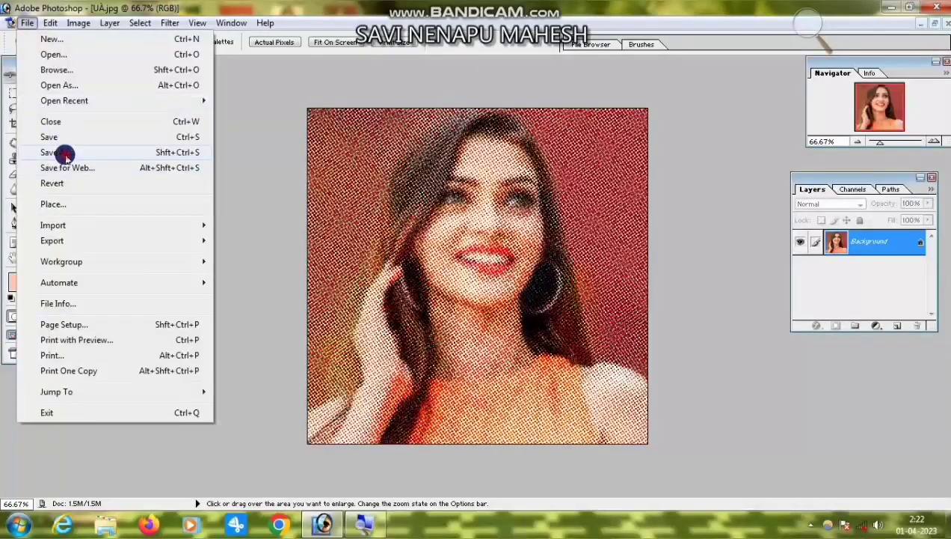
pyautogui.click(65, 155)
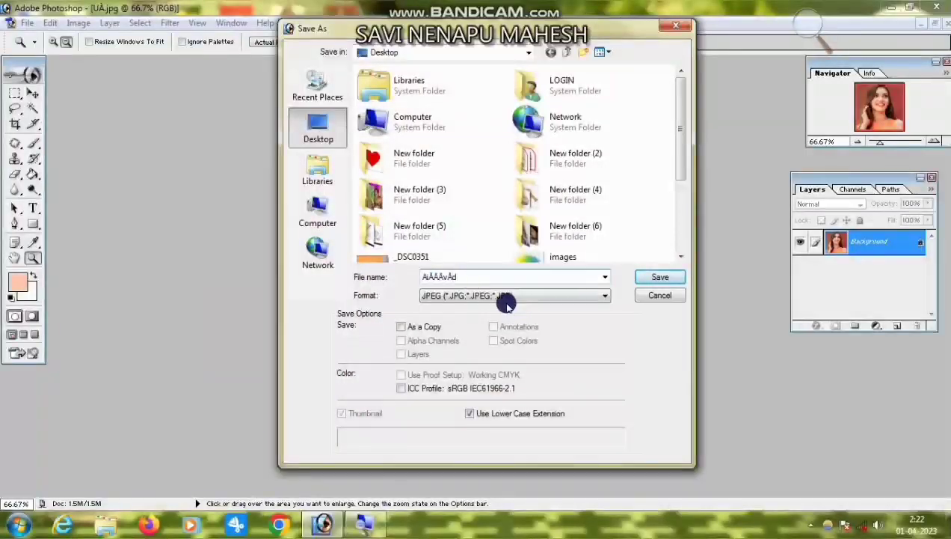
pyautogui.click(507, 303)
pyautogui.click(456, 365)
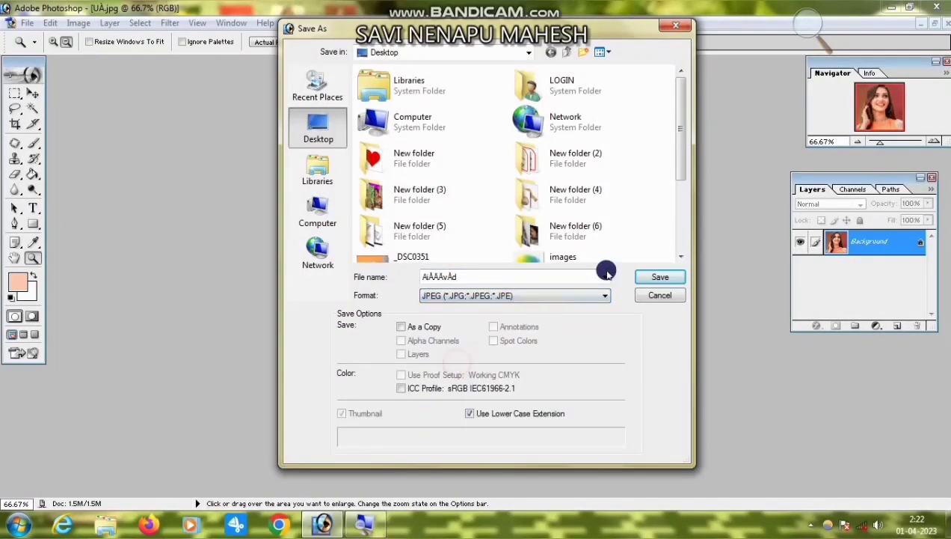
pyautogui.click(642, 276)
pyautogui.click(557, 160)
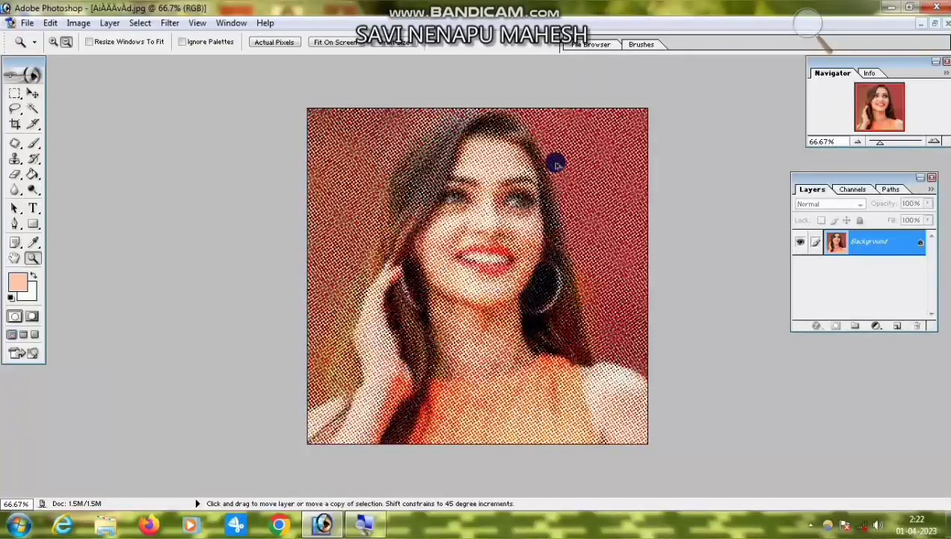
# - Undo the halftone and reapply Color Halftone with a 4-pixel maximum radius, channel 1 at 333 degrees and new angles for channels 2 to 4
pyautogui.hotkey('ctrl', 'z')
pyautogui.click(170, 22)
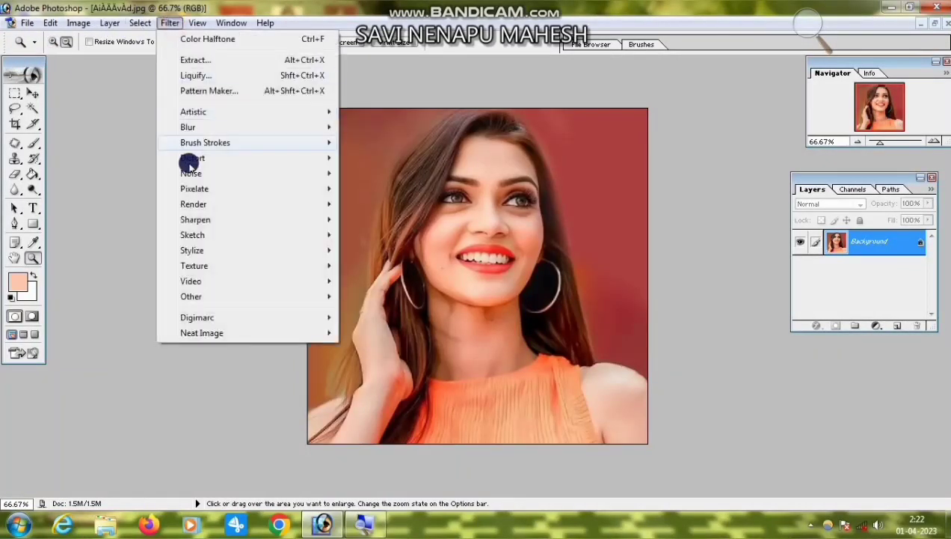
pyautogui.moveTo(272, 187)
pyautogui.click(374, 189)
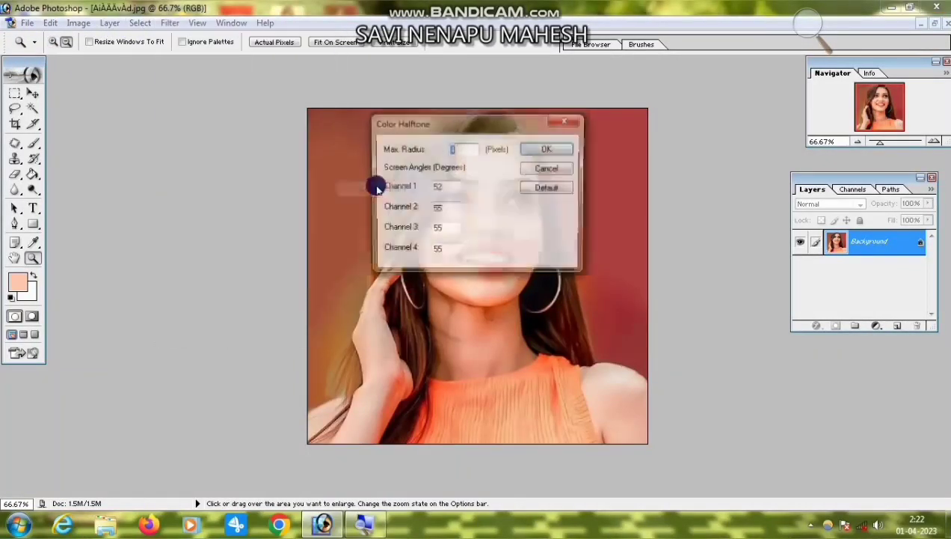
pyautogui.moveTo(499, 125); pyautogui.dragTo(672, 174)
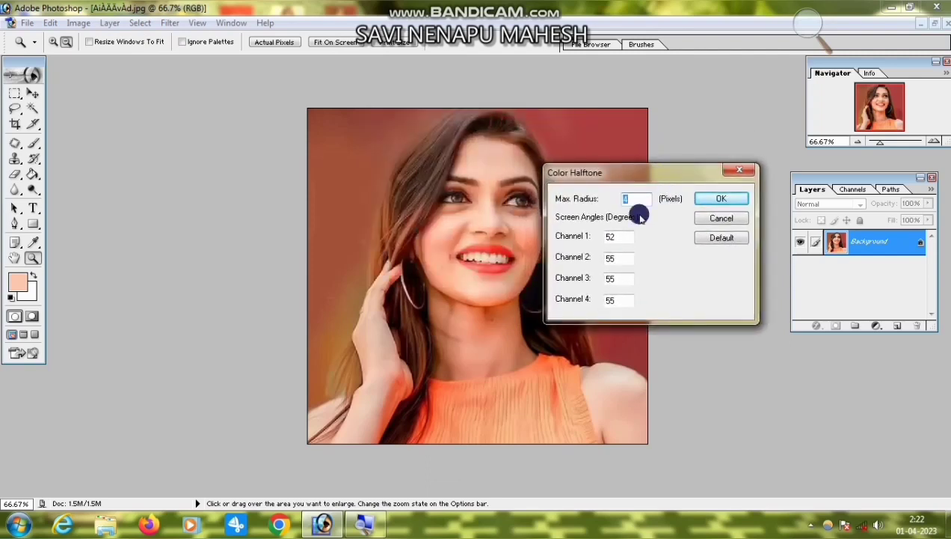
pyautogui.moveTo(621, 236); pyautogui.dragTo(584, 249)
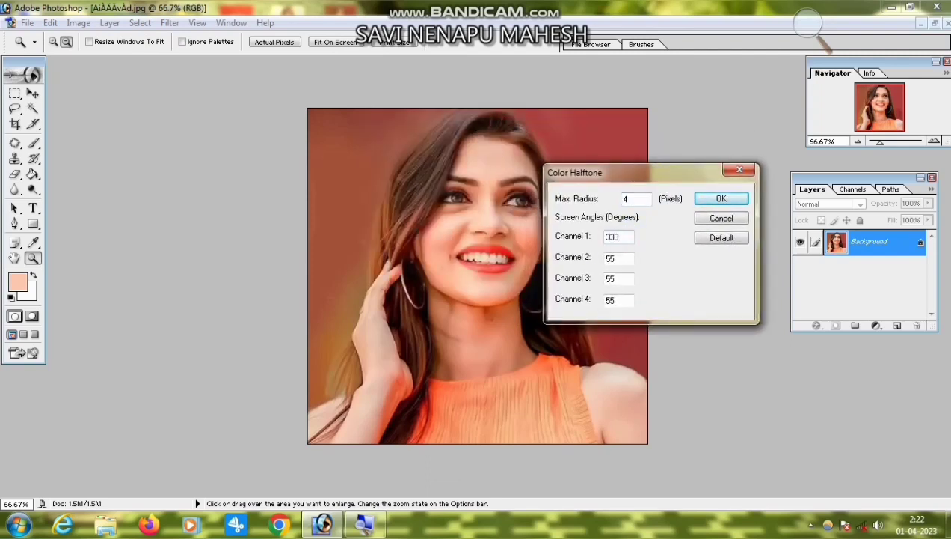
pyautogui.moveTo(611, 256); pyautogui.dragTo(584, 259)
pyautogui.moveTo(614, 279); pyautogui.dragTo(583, 285)
pyautogui.moveTo(615, 298); pyautogui.dragTo(576, 290)
pyautogui.click(707, 199)
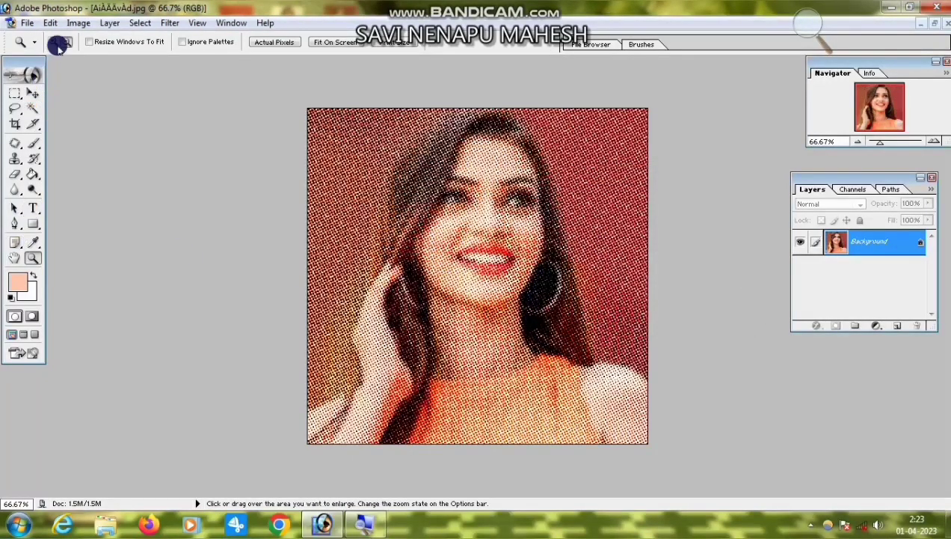
# - Examine the reapplied halftone's dots closely around the eyes and across the whole portrait
pyautogui.click(472, 218)
pyautogui.click(472, 218)
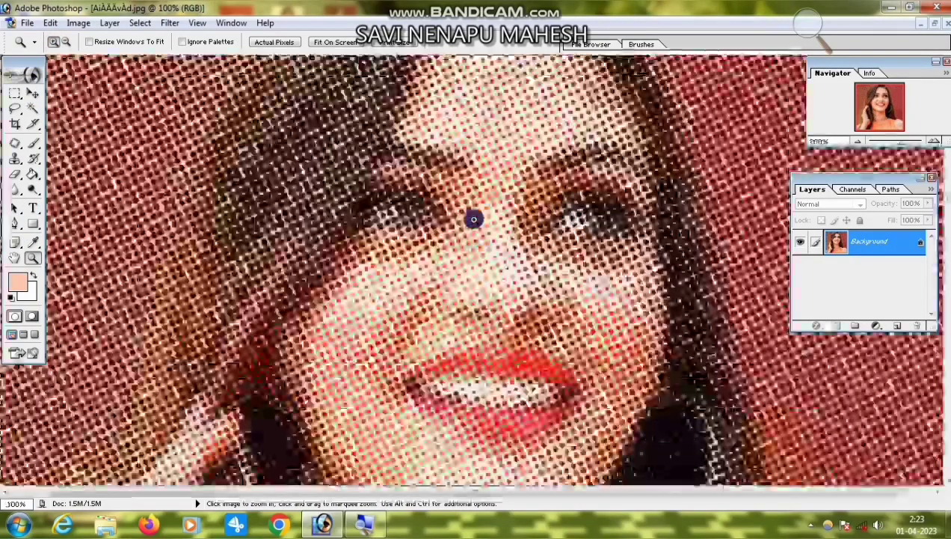
pyautogui.click(474, 219)
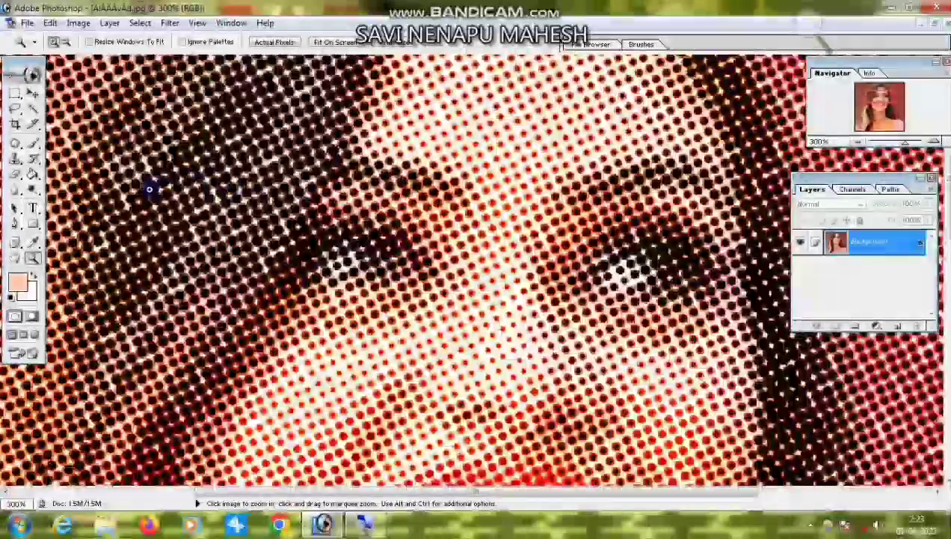
pyautogui.click(67, 41)
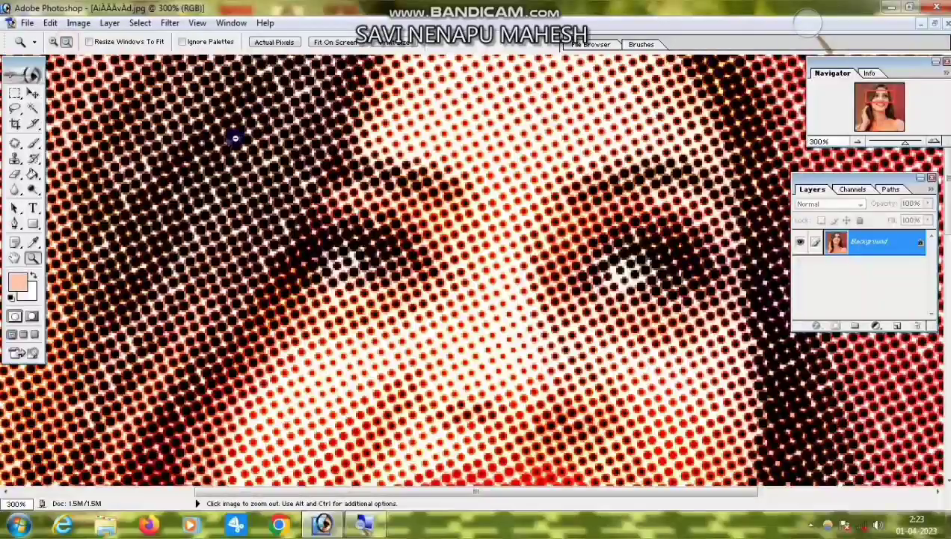
pyautogui.click(487, 290)
pyautogui.click(488, 290)
pyautogui.click(487, 289)
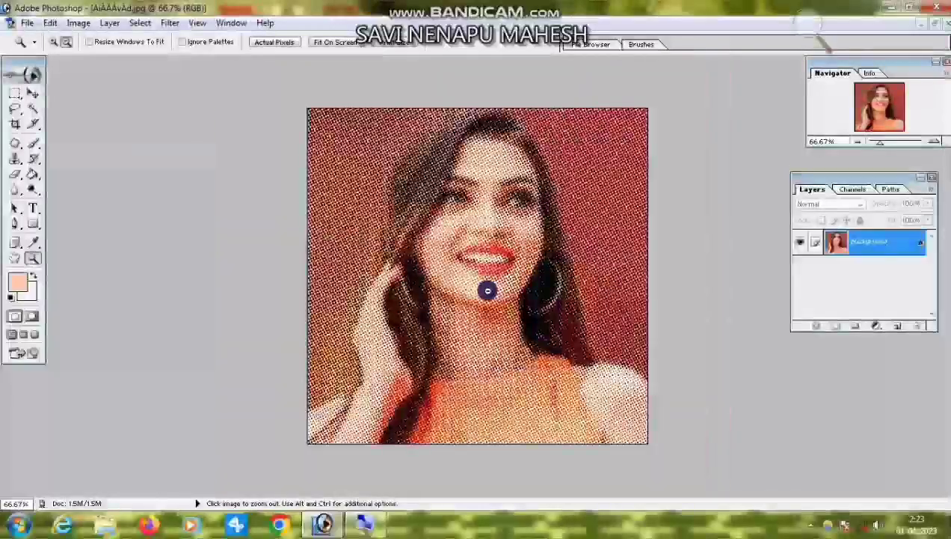
pyautogui.click(53, 41)
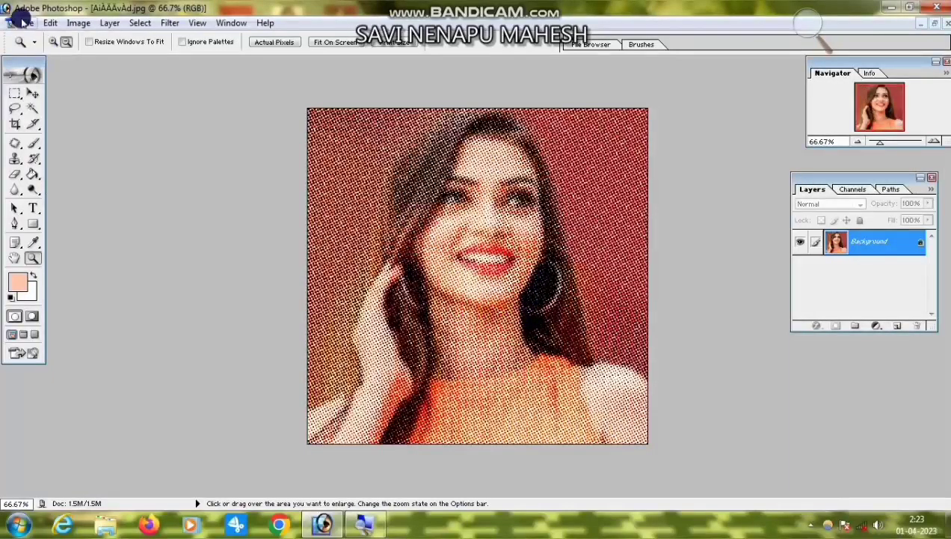
# - Save this halftone version to the Desktop as a JPEG named EM, accepting the JPEG options
pyautogui.click(24, 23)
pyautogui.click(46, 153)
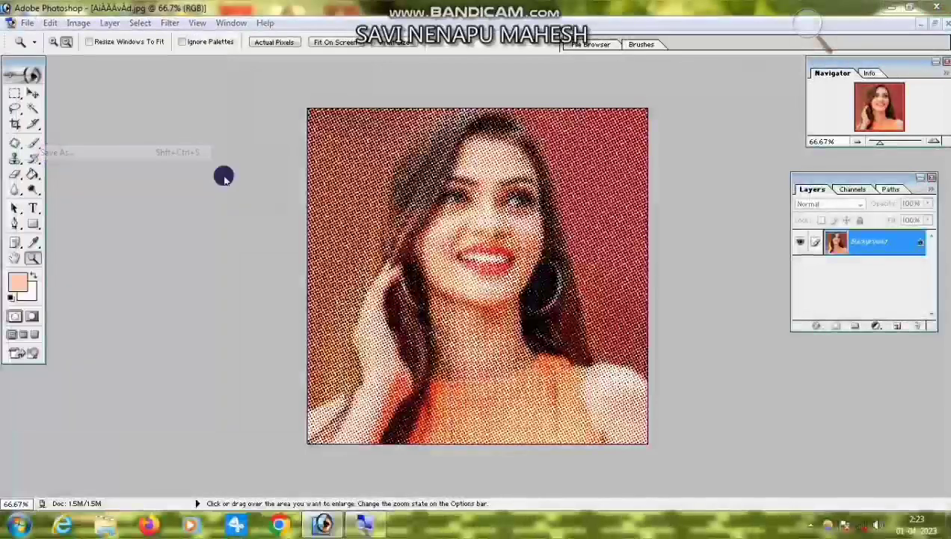
pyautogui.write('EM')
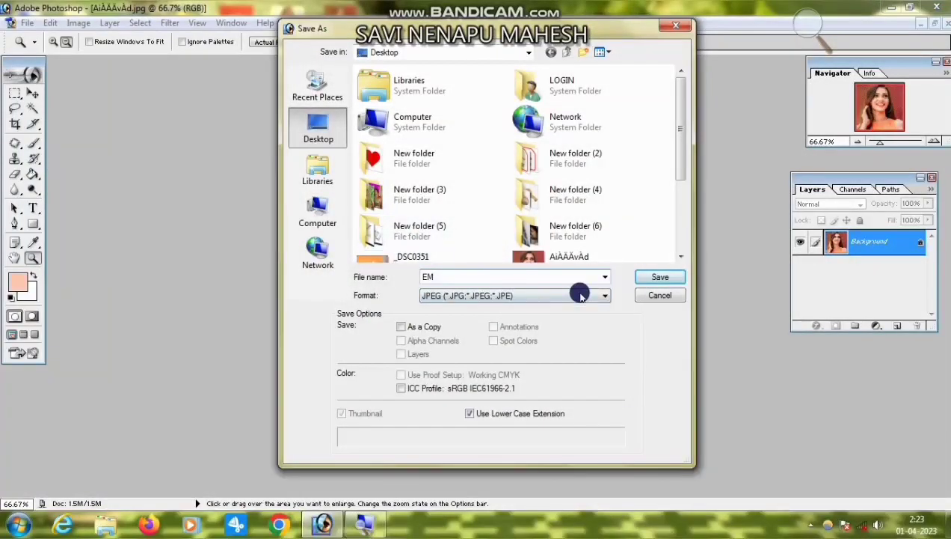
pyautogui.click(643, 277)
pyautogui.click(580, 168)
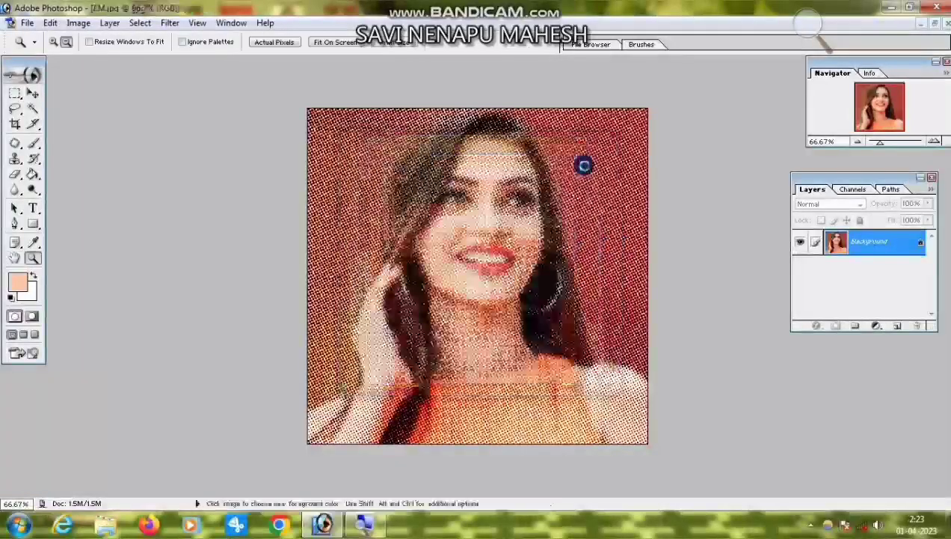